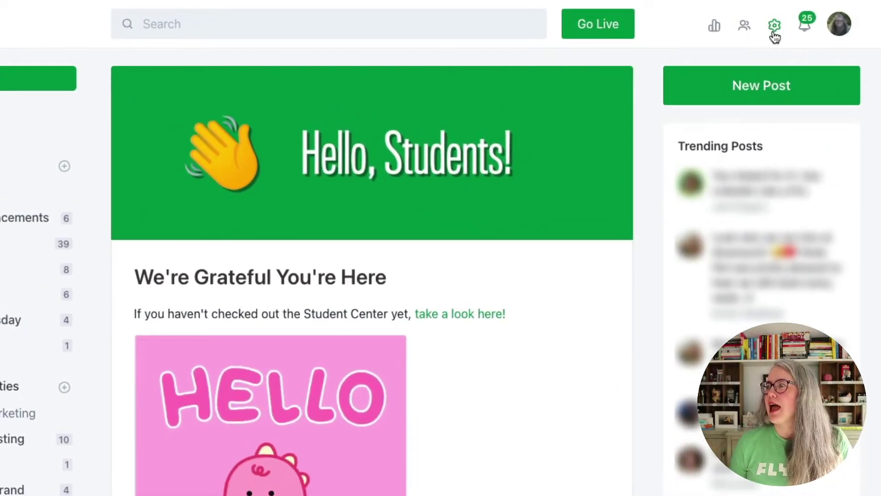
Step: Open the SPI Academy community's General settings page
click(775, 25)
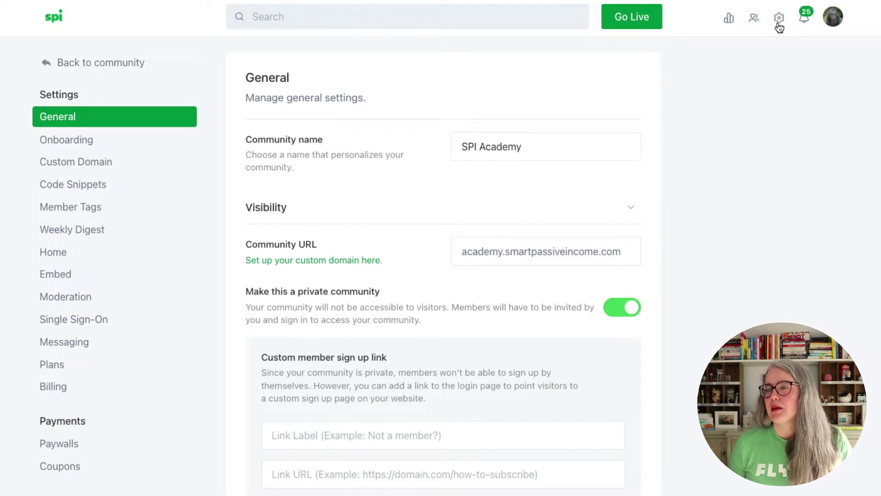
Step: Create the Learner Subscription paywall and paste its checkout description about joining the Learner community
click(69, 450)
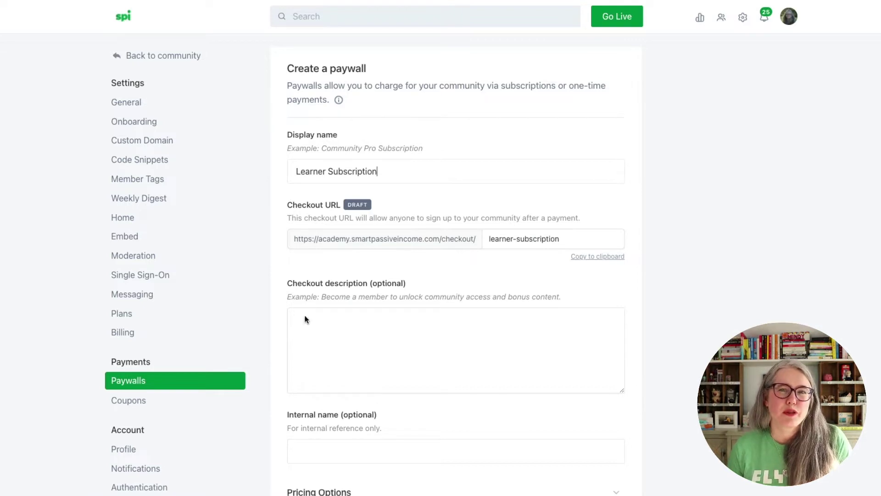
text(Get access to the Learner community, where you'll find exclusive events and support dedicated to helping you launch your business.)
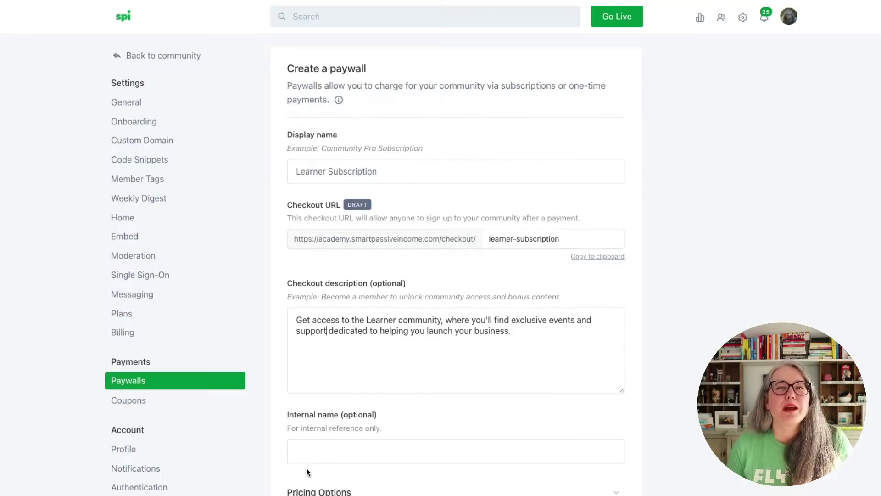
Step: Change the pricing option's billing period from Monthly to Quarterly
scroll(307, 467, down, 5)
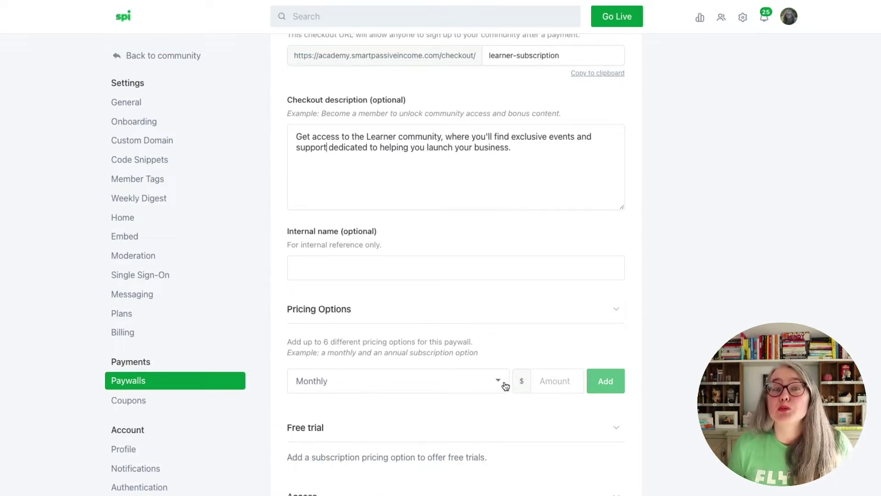
scroll(505, 385, down, 3)
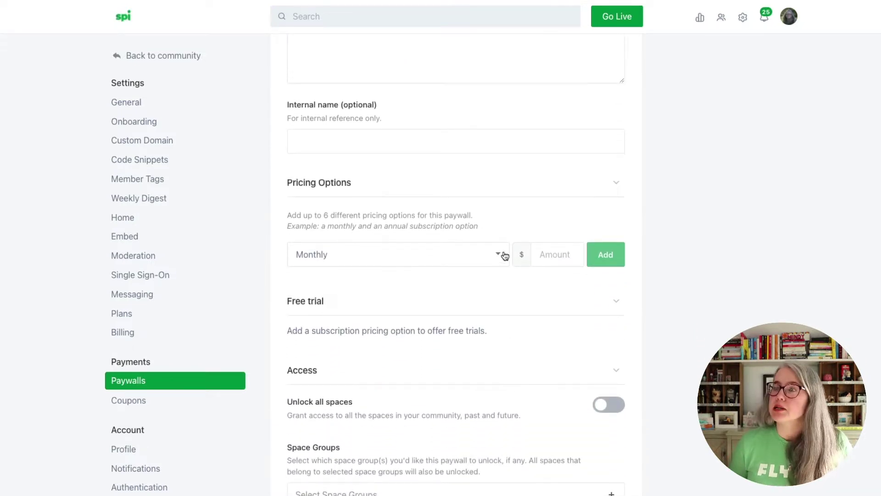
click(499, 257)
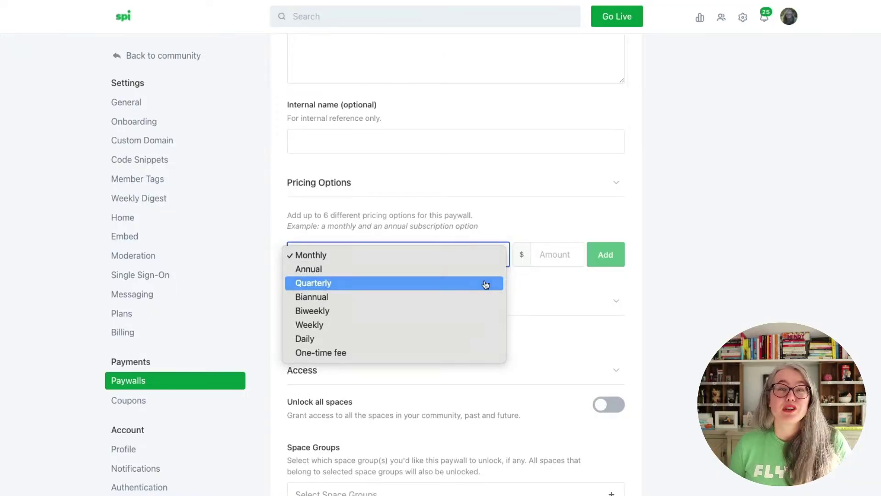
click(485, 284)
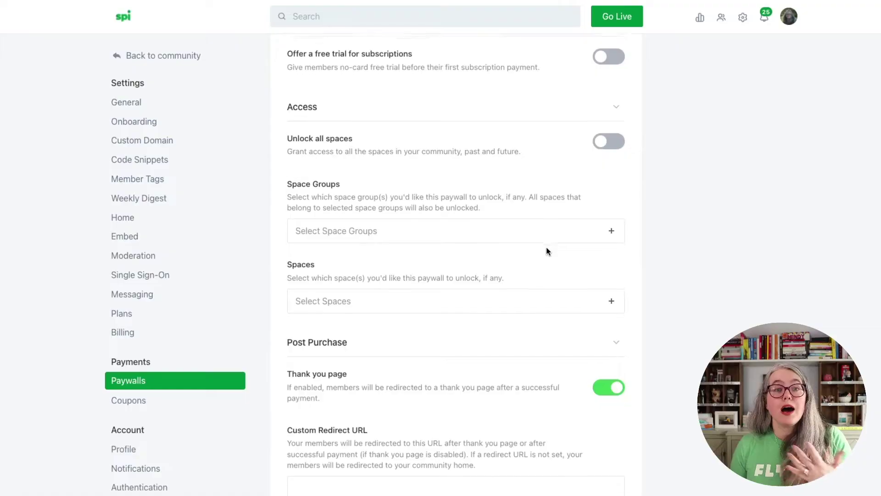
scroll(548, 252, down, 1)
Step: Add Academy, Member Center and Community as unlocked space groups, keeping Unlock all spaces off
scroll(548, 252, down, 1)
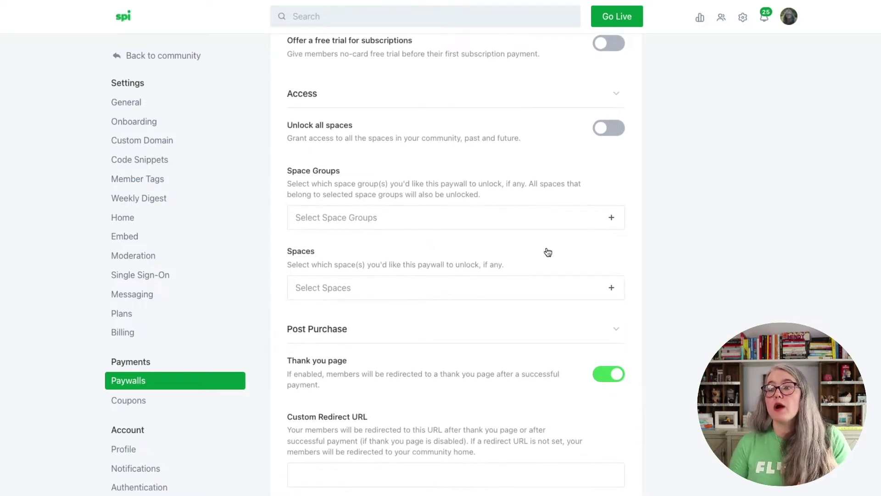
scroll(548, 252, down, 2)
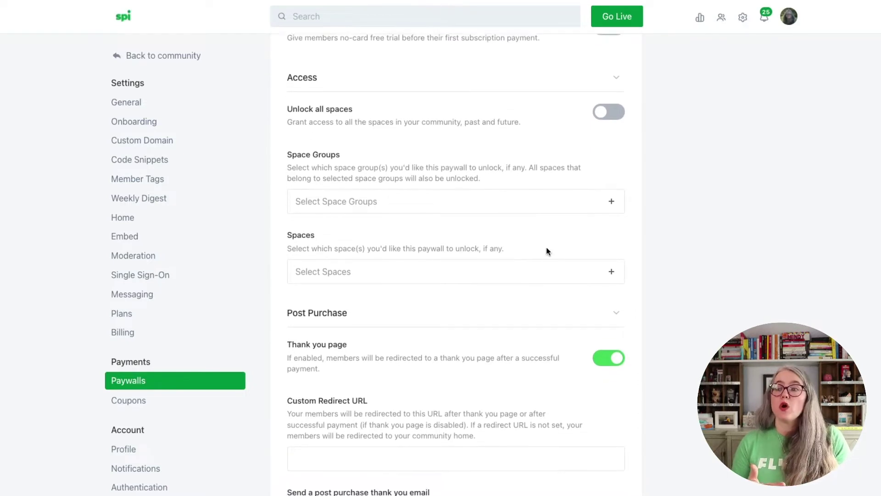
scroll(547, 252, up, 1)
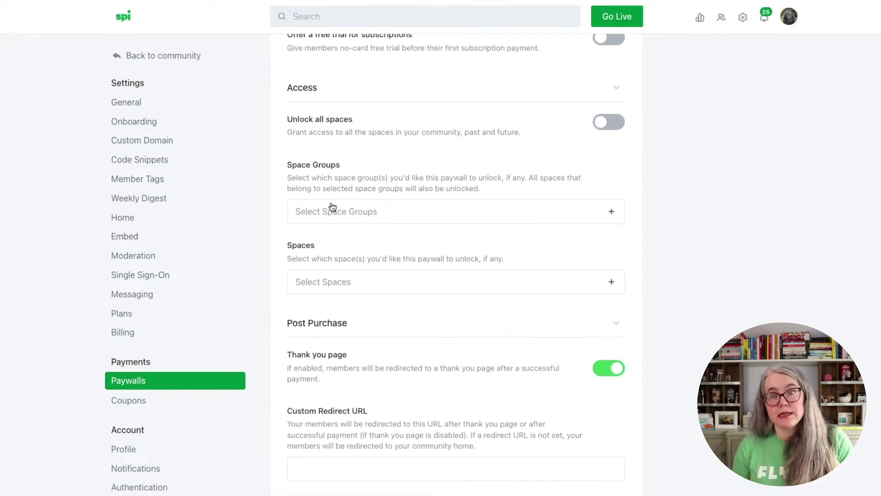
click(365, 215)
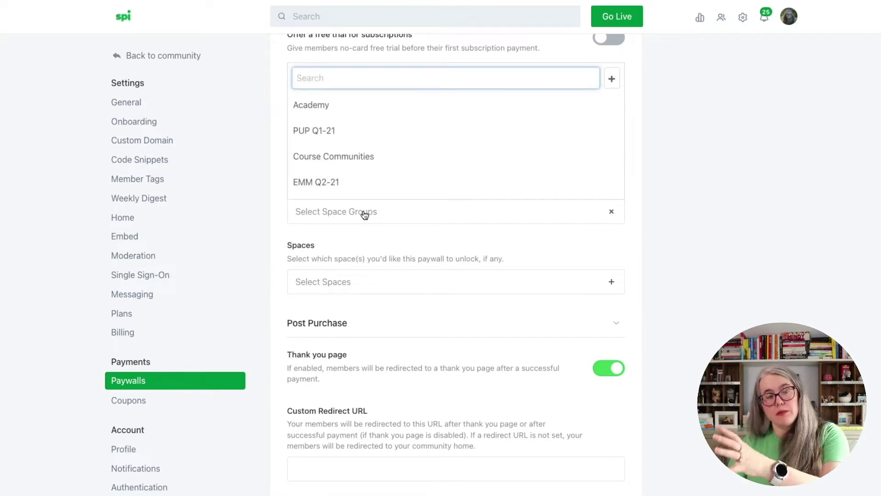
click(333, 108)
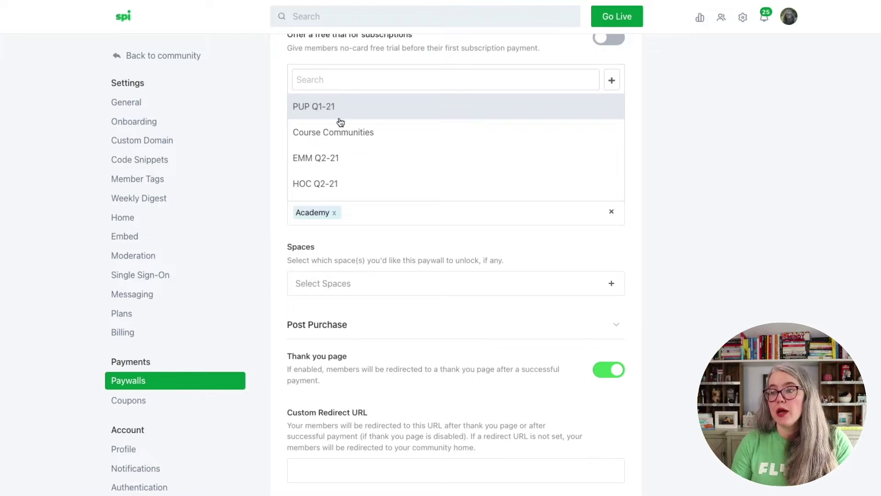
scroll(345, 175, down, 1)
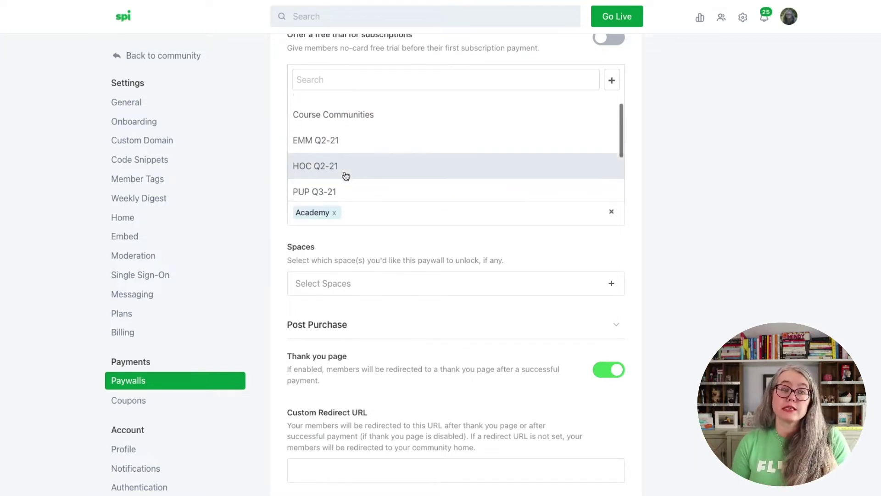
scroll(345, 175, down, 1)
scroll(346, 175, up, 1)
scroll(346, 175, down, 1)
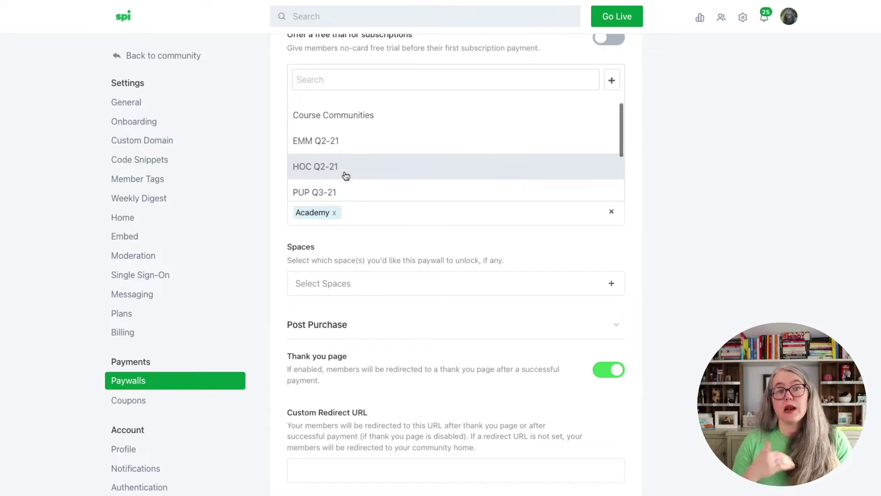
scroll(346, 175, down, 3)
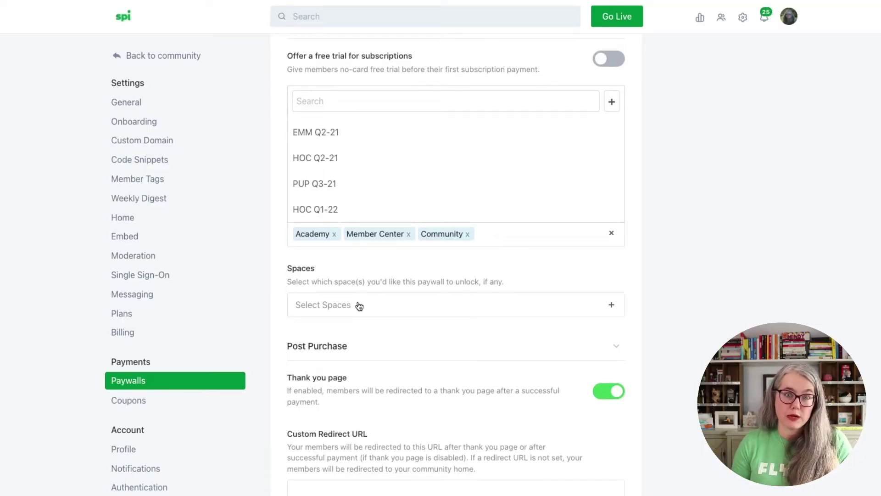
click(357, 333)
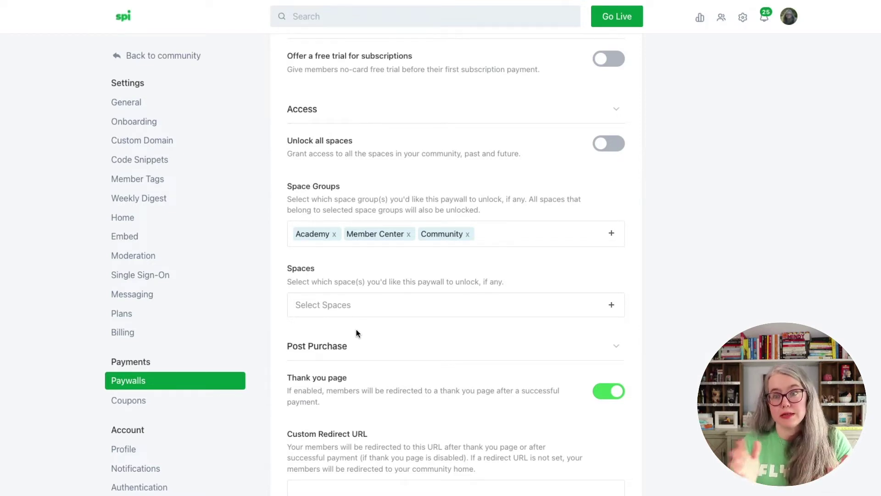
scroll(356, 330, down, 3)
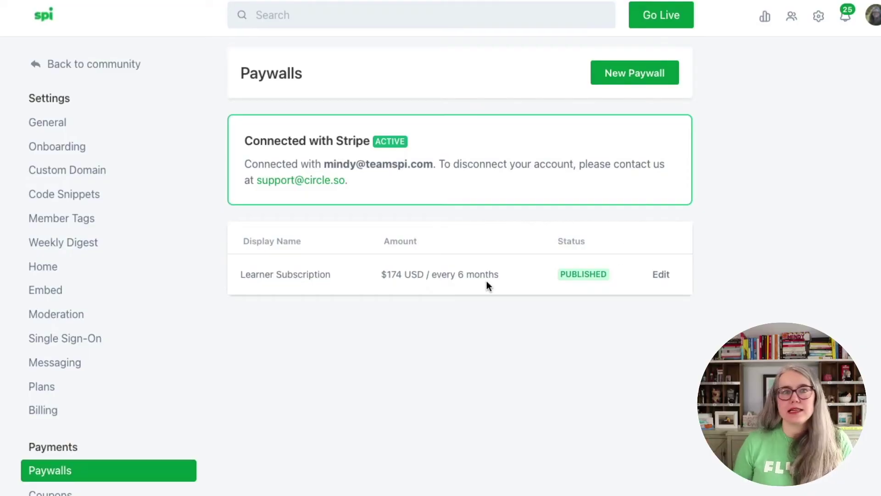
Step: Edit Learner Subscription, copy its checkout link, and view its Pricing options
click(656, 275)
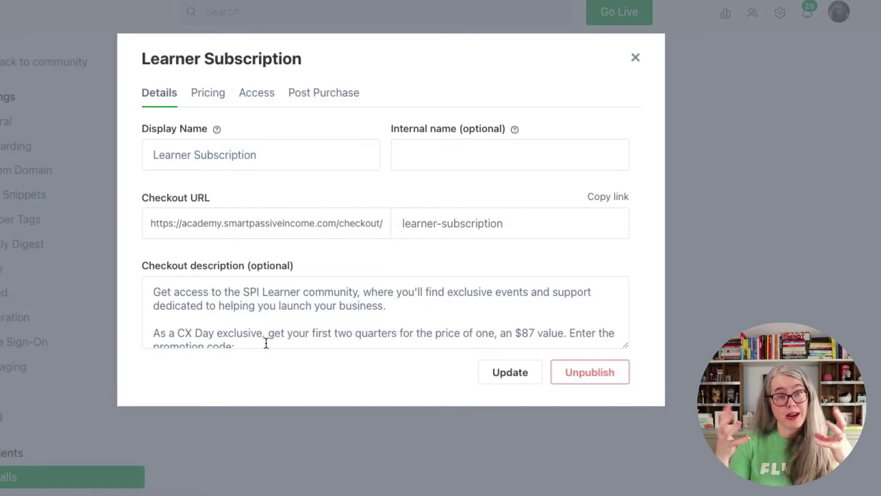
scroll(277, 326, down, 2)
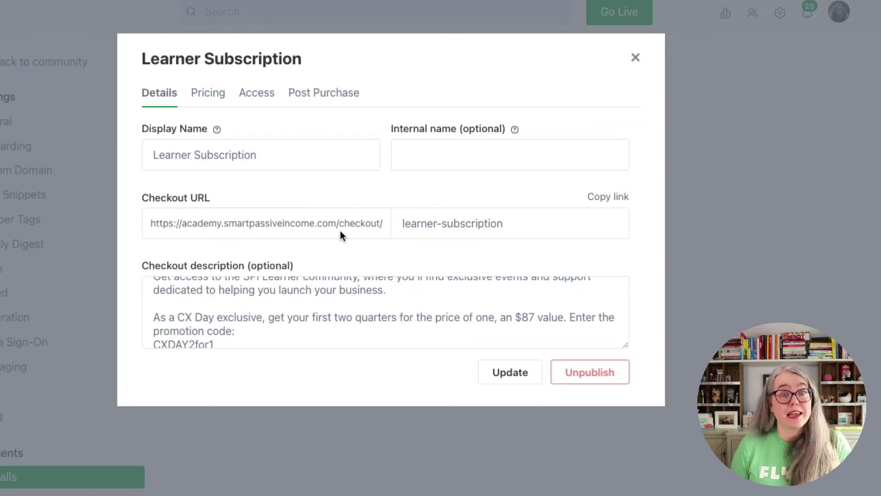
click(608, 203)
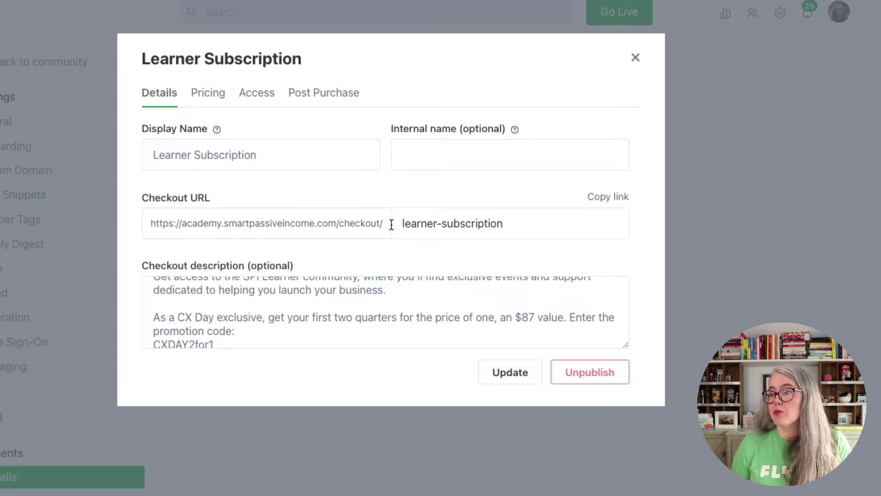
click(503, 224)
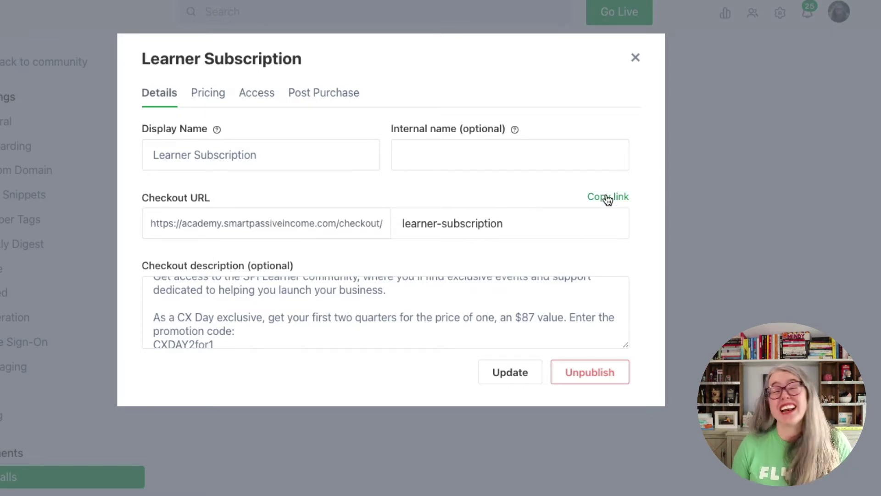
click(205, 95)
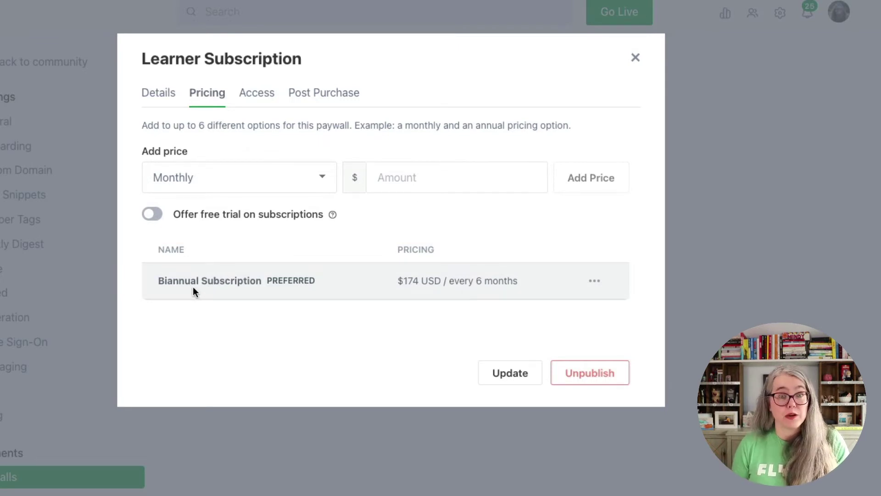
Step: Add an $87 Quarterly price to the paywall and save the update
click(323, 182)
click(273, 215)
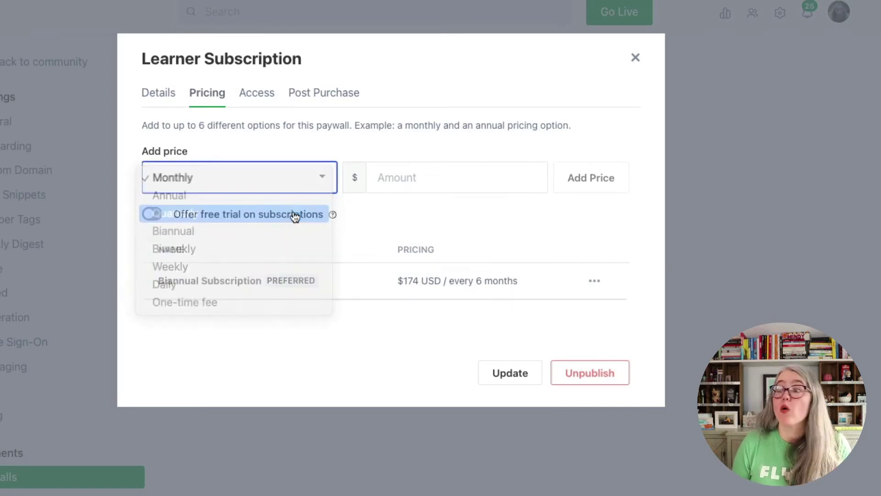
click(391, 183)
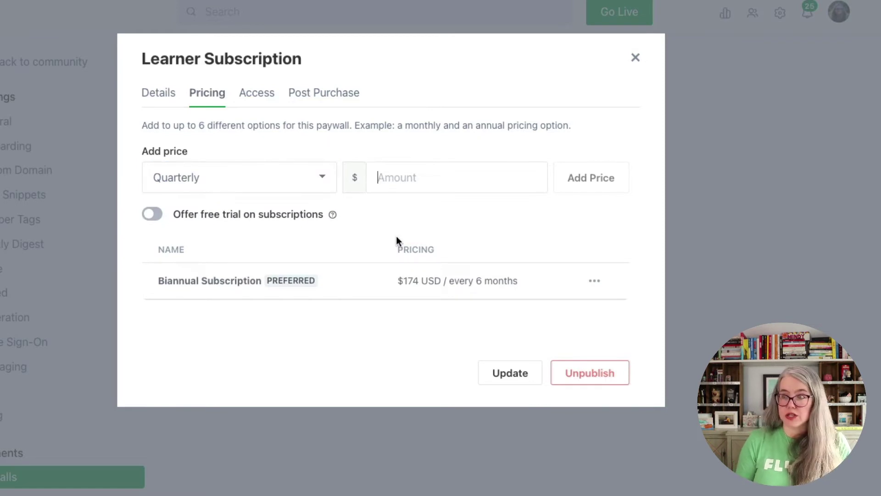
text(87)
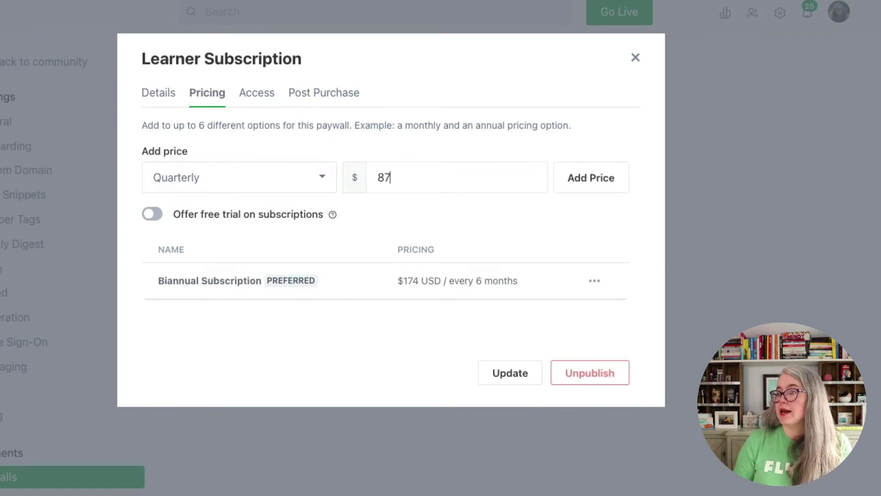
click(599, 193)
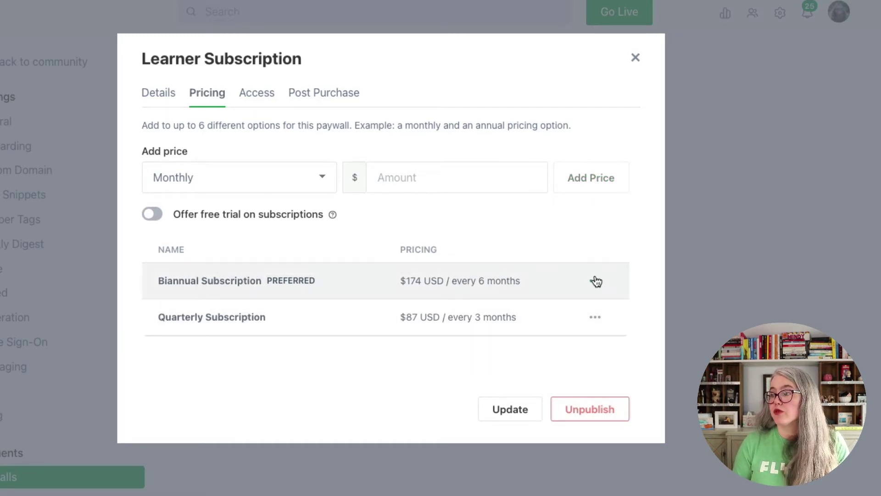
click(596, 320)
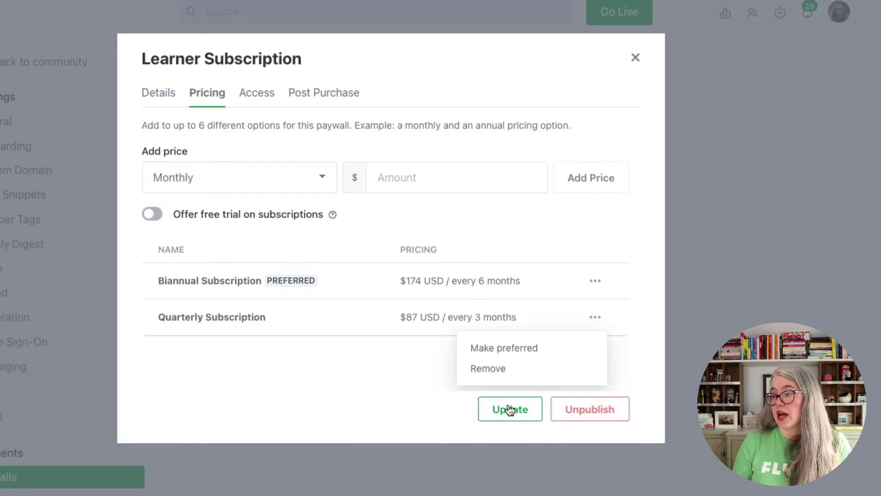
click(510, 409)
click(259, 94)
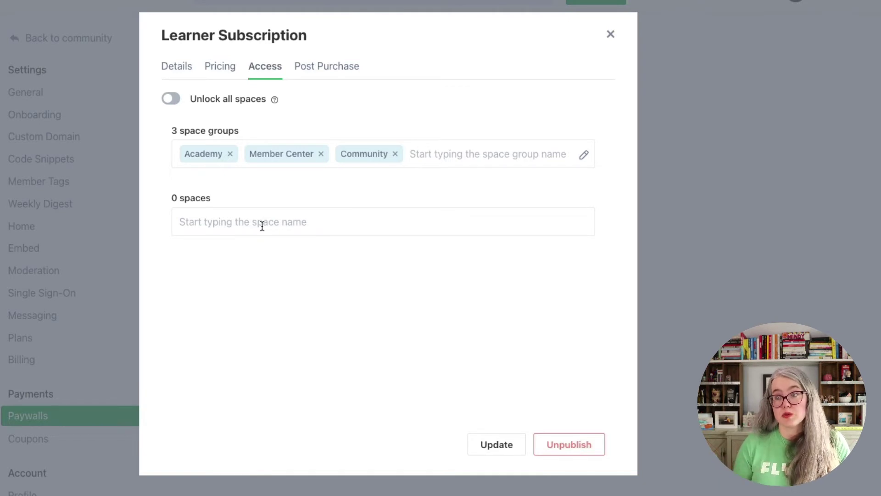
Step: Show the Learner Subscription paywall's Post Purchase options
click(315, 70)
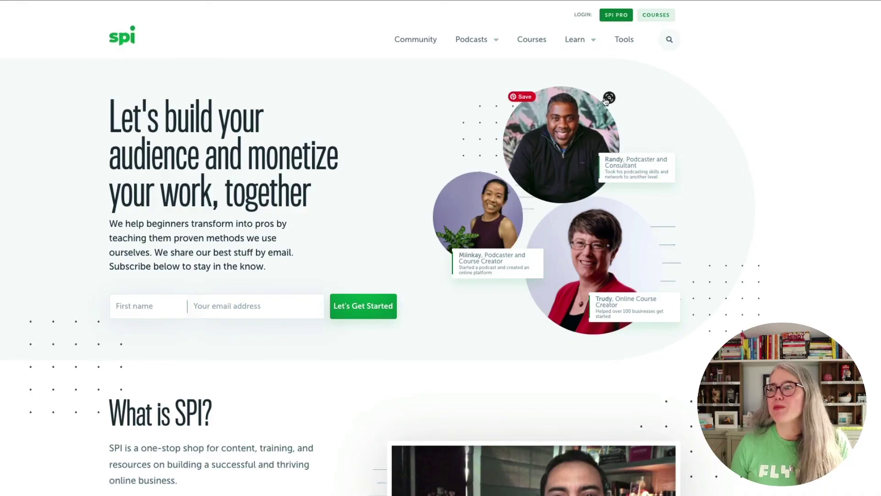
Step: Open the Community Building Strategies article from the SPI site's Learn menu
mouse_move(576, 43)
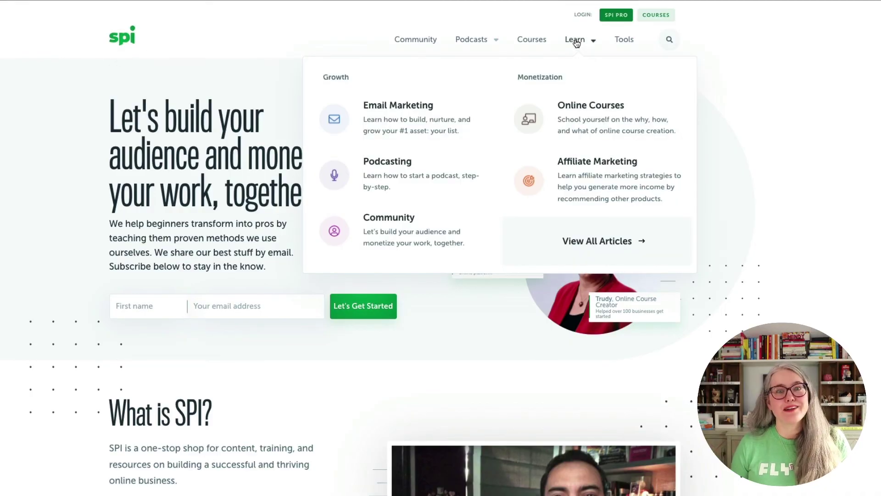
click(401, 235)
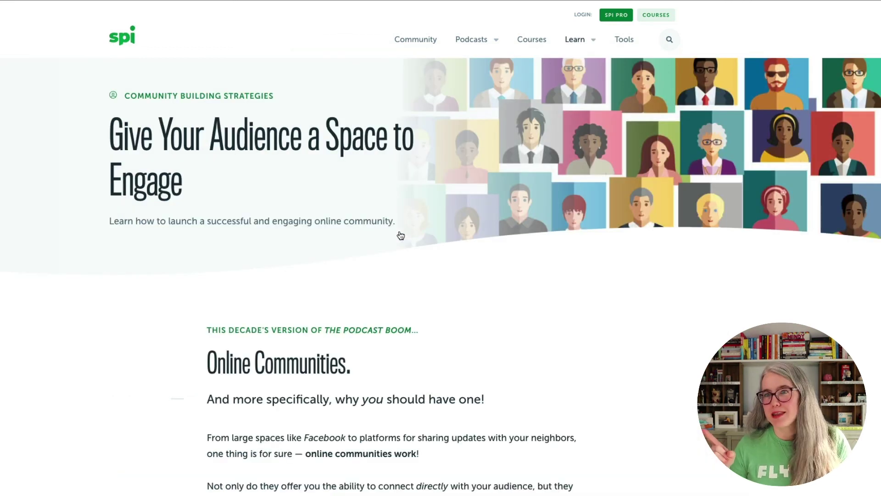